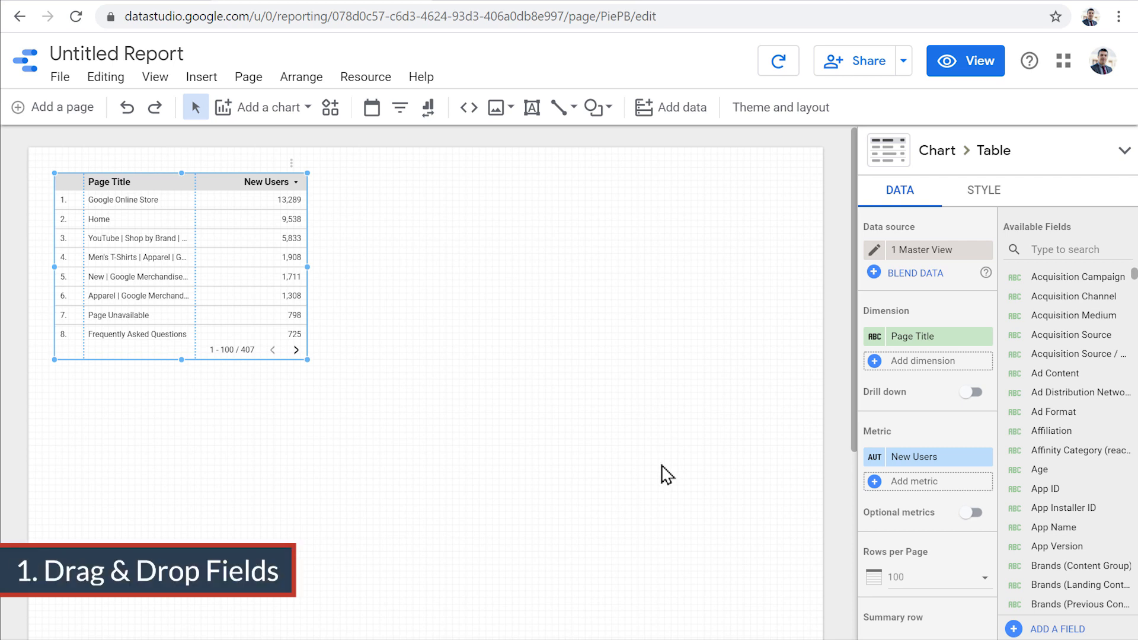
- Search the available fields for session and drop Sessions onto the canvas as a scorecard
left_click(1049, 254)
type("session")
scroll(1067, 444, "down", 3)
left_click_drag(1055, 567, 703, 181)
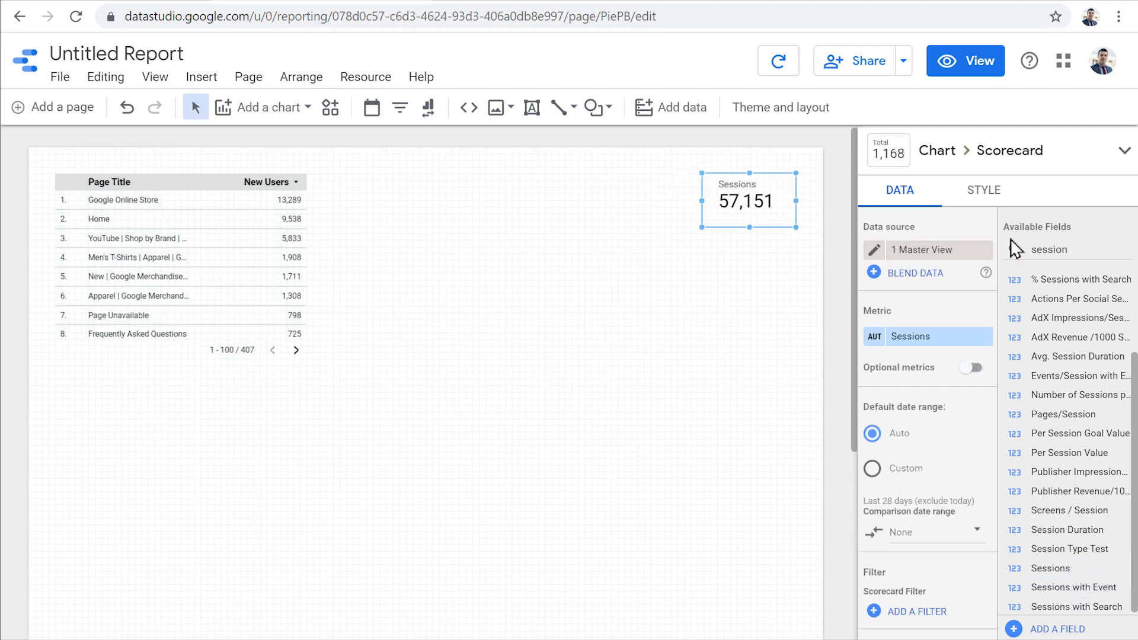
- Search the fields for date and drop Date onto the canvas to create a time series chart
double_click(1050, 250)
type("date")
left_click_drag(1089, 280, 425, 204)
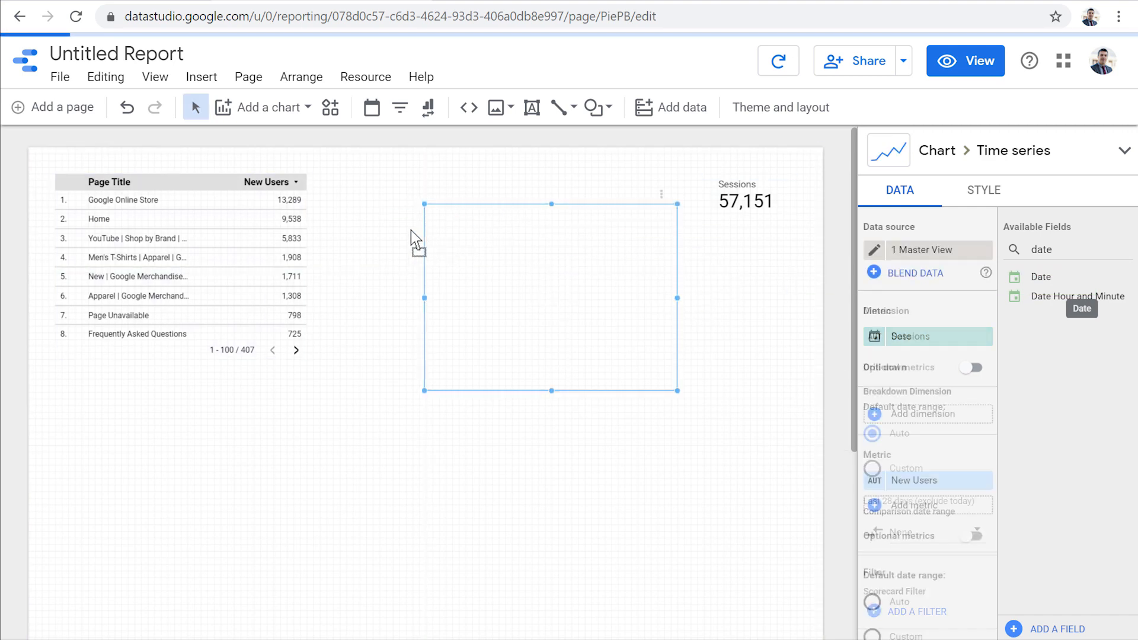
- Search for count, drop Country below the table as a Google Maps chart, and enlarge the map
double_click(1043, 249)
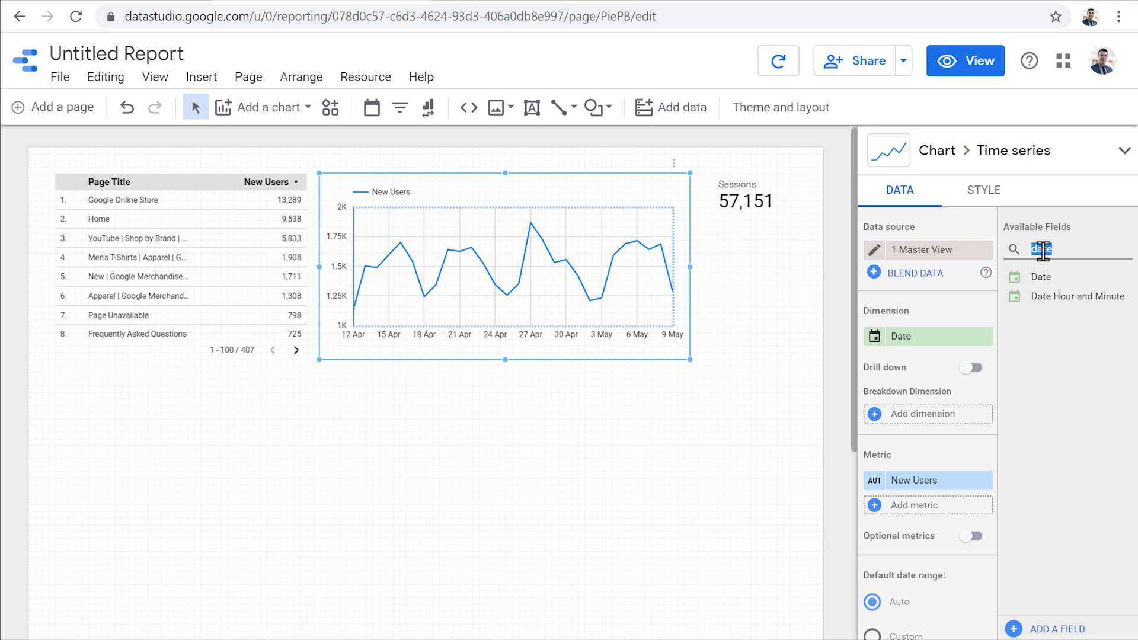
type("count")
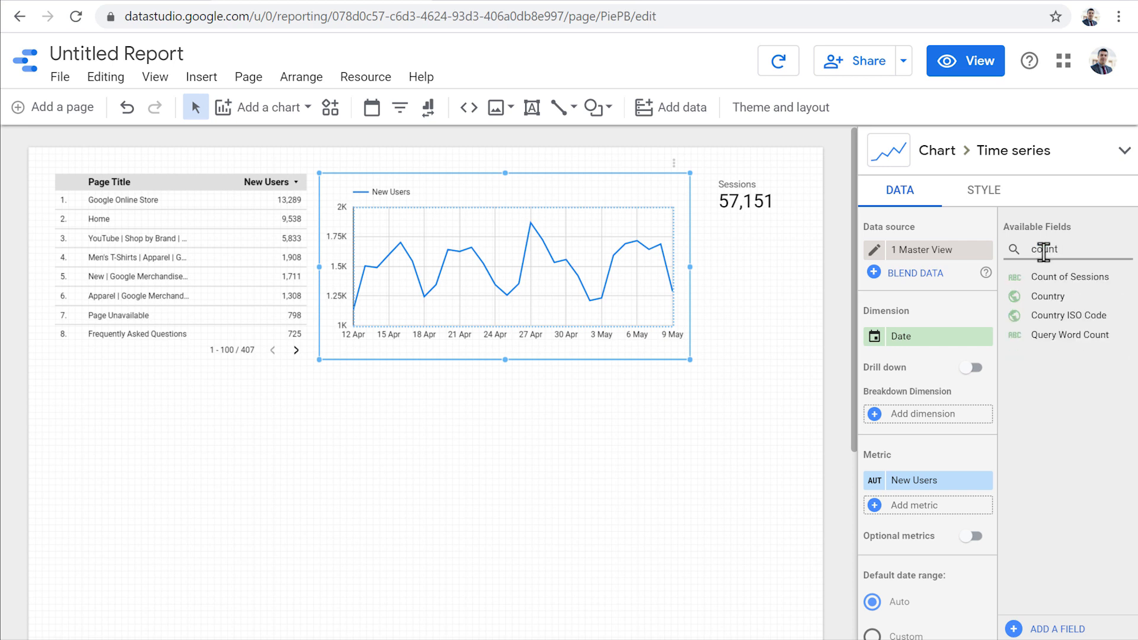
left_click_drag(1057, 298, 88, 394)
left_click_drag(311, 472, 477, 468)
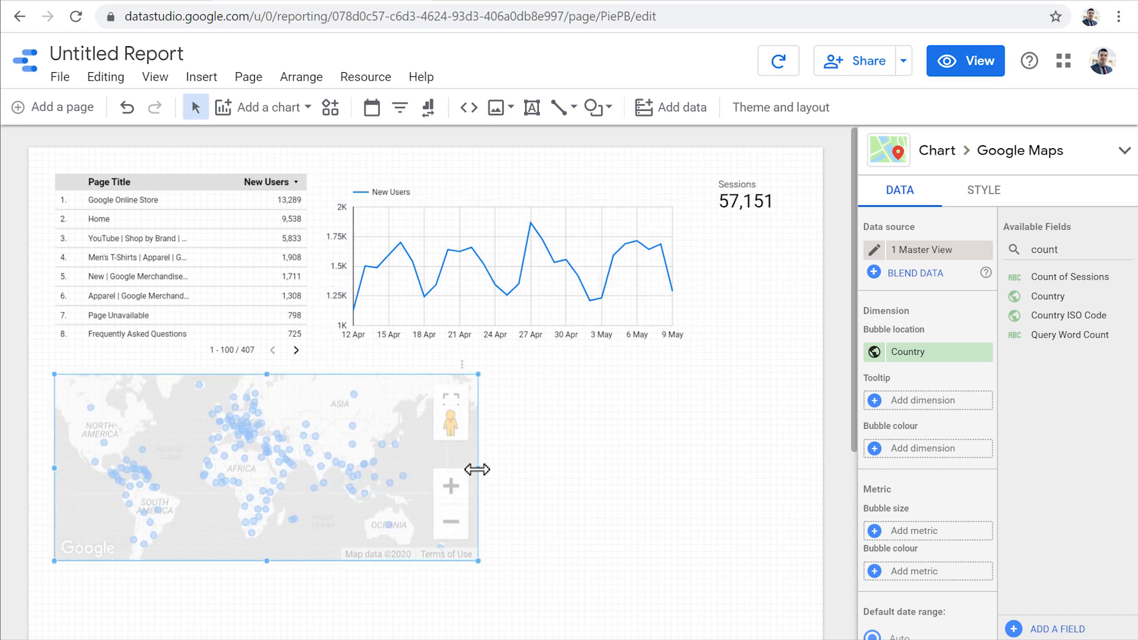
left_click_drag(267, 561, 267, 602)
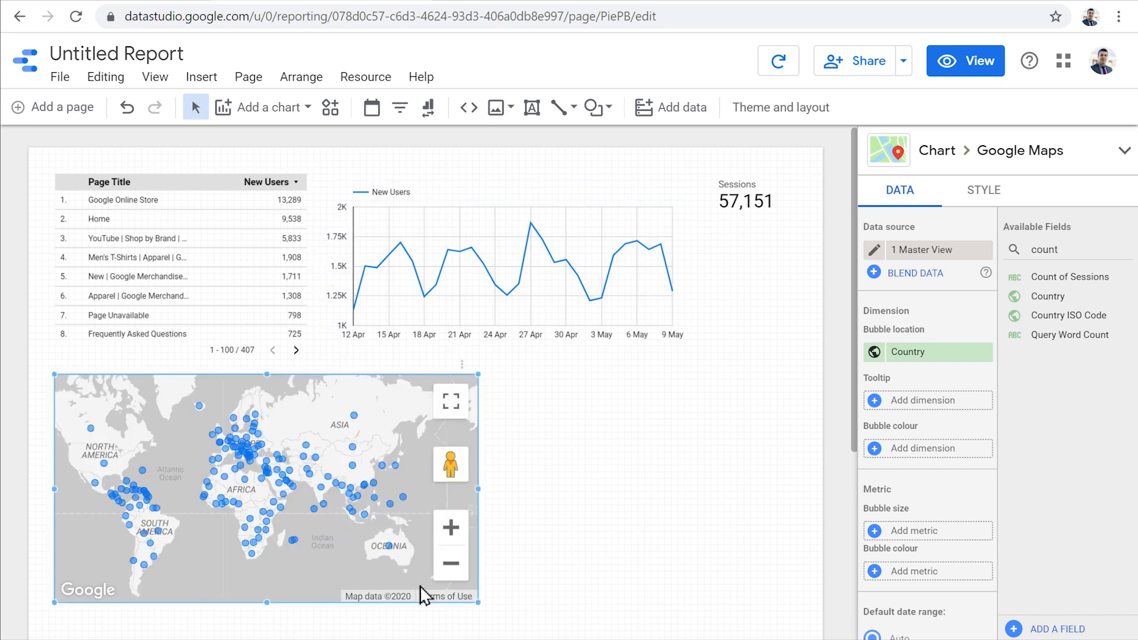
- Search for age, drop Age beside the map as a table, then reposition and resize it
double_click(1043, 249)
type("age")
left_click_drag(1041, 277, 556, 403)
left_click_drag(643, 450, 590, 422)
left_click_drag(744, 560, 800, 608)
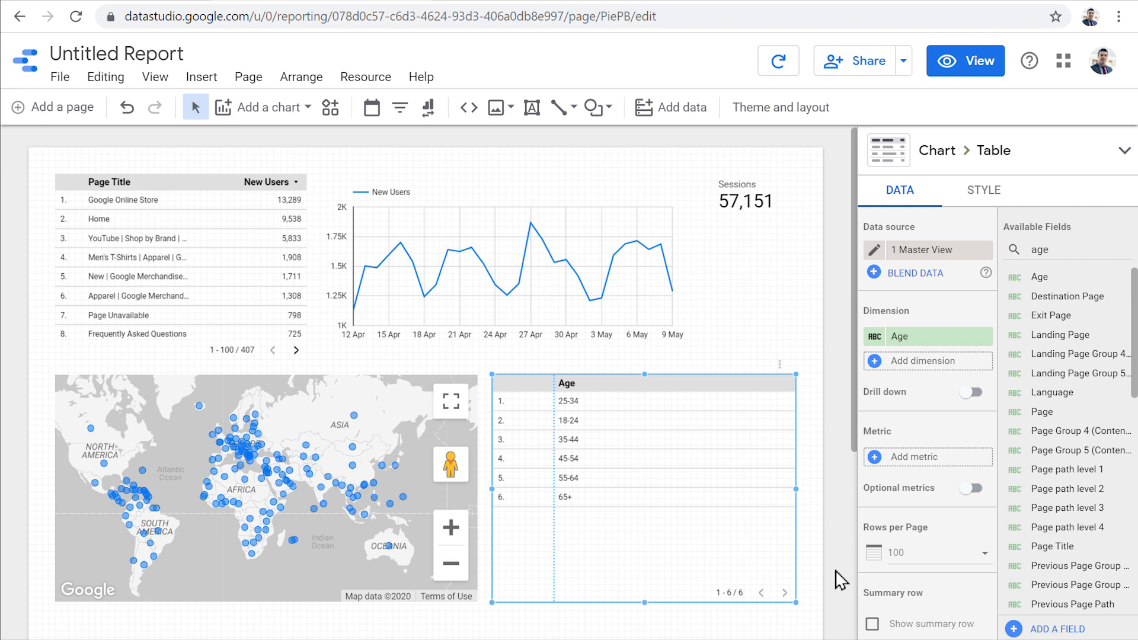
- Search for page v and add Page Views as a metric to the Age table and the time series chart
double_click(1061, 249)
type("pagev")
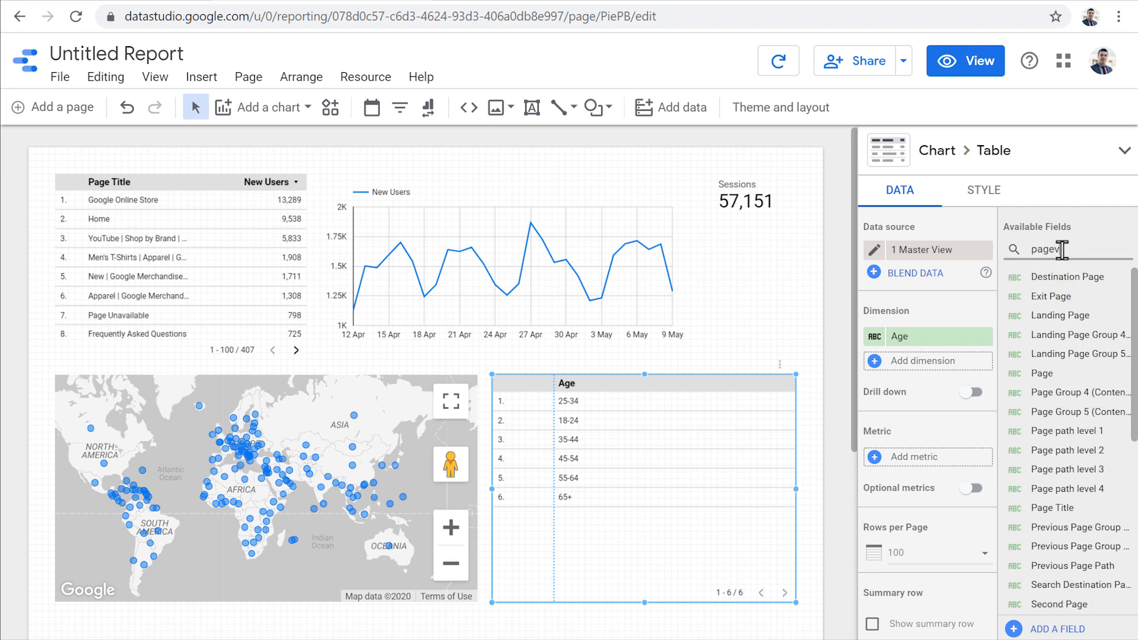
key("BackSpace")
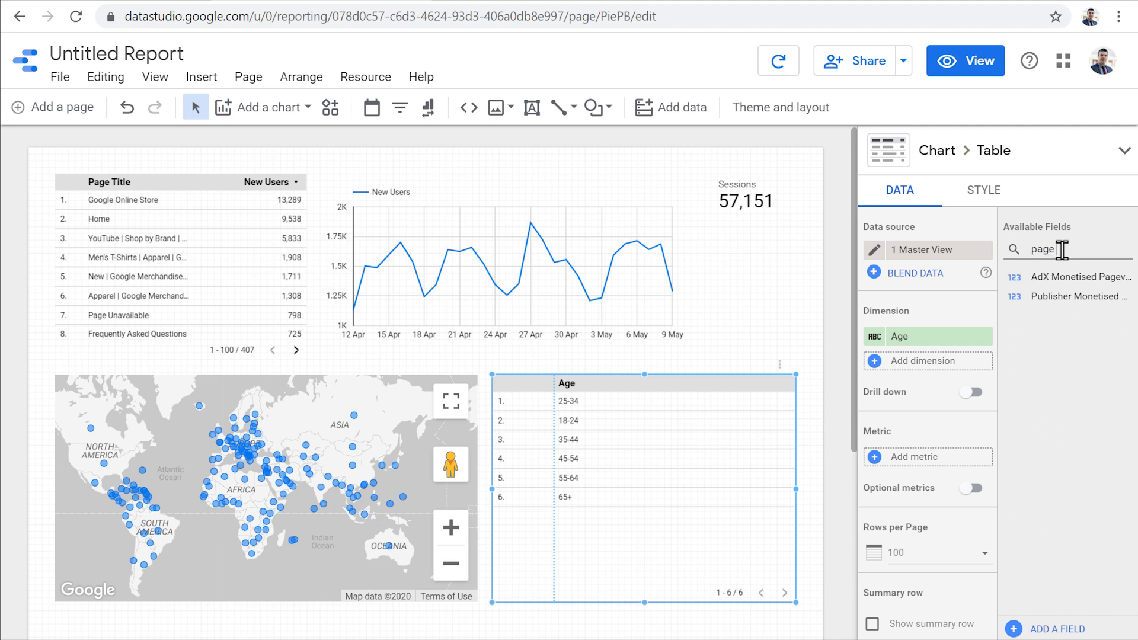
type("v")
left_click_drag(1074, 312, 724, 437)
left_click_drag(1067, 312, 567, 290)
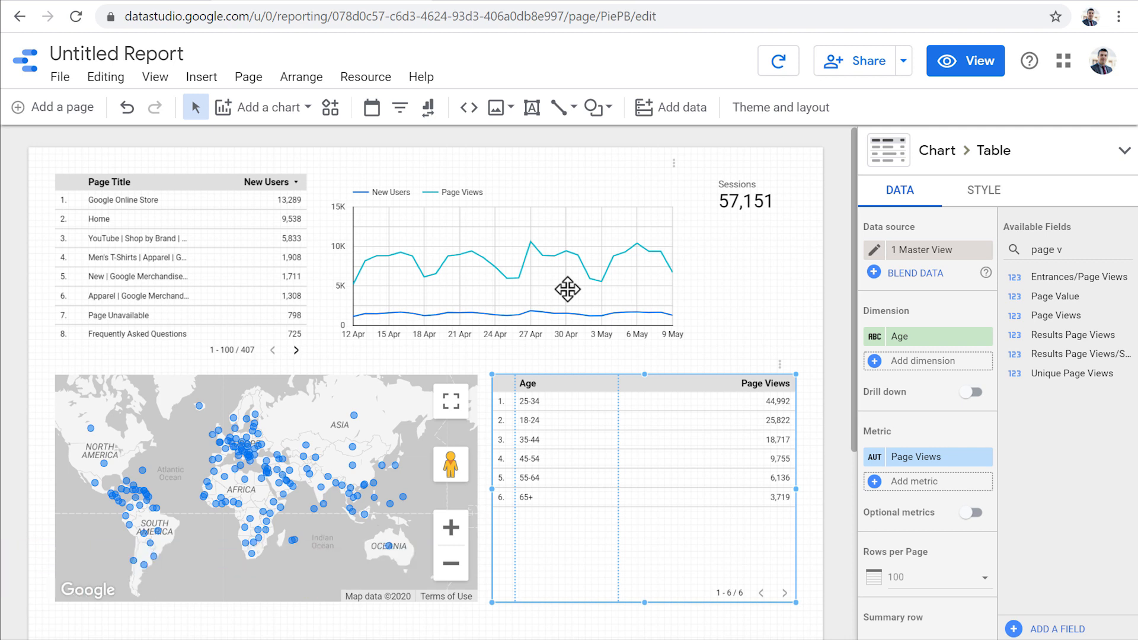
- Apply the Lagoon theme to the report
left_click(721, 310)
left_click_drag(1135, 180, 1137, 297)
scroll(1083, 424, "down", 15)
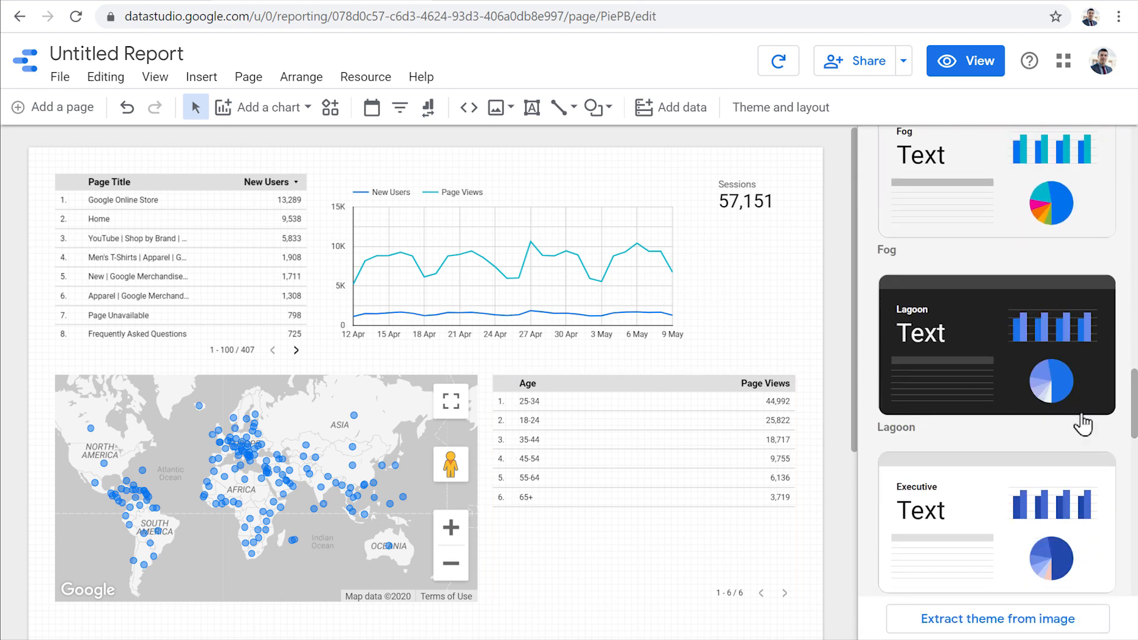
left_click(1015, 408)
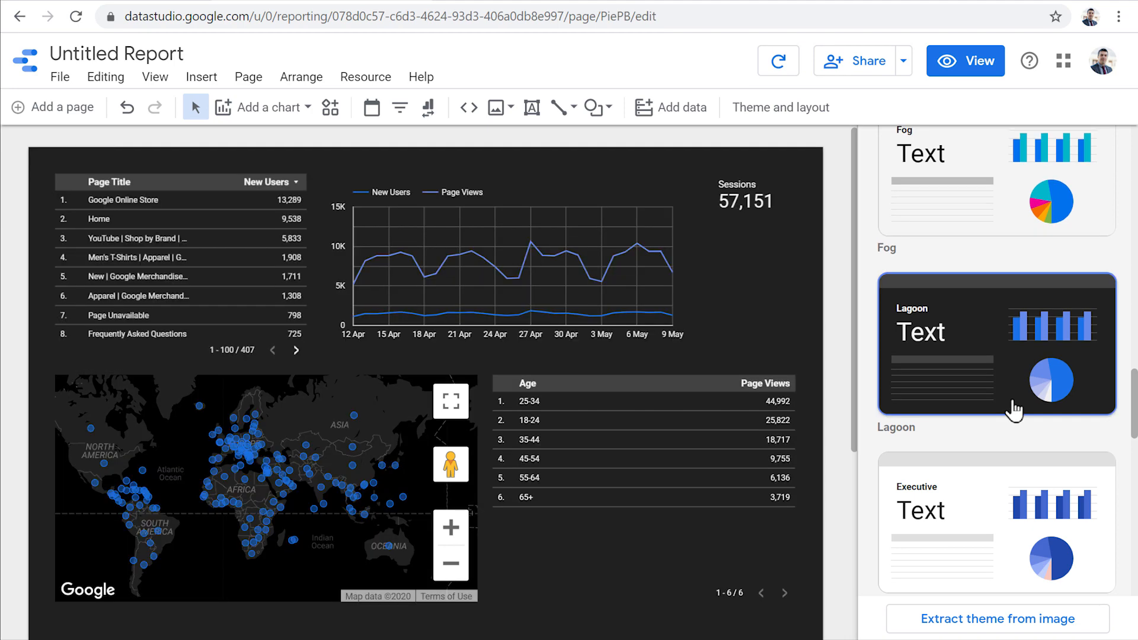
- Open the theme customisation settings and close them again
left_click_drag(1134, 389, 1135, 151)
left_click(1064, 254)
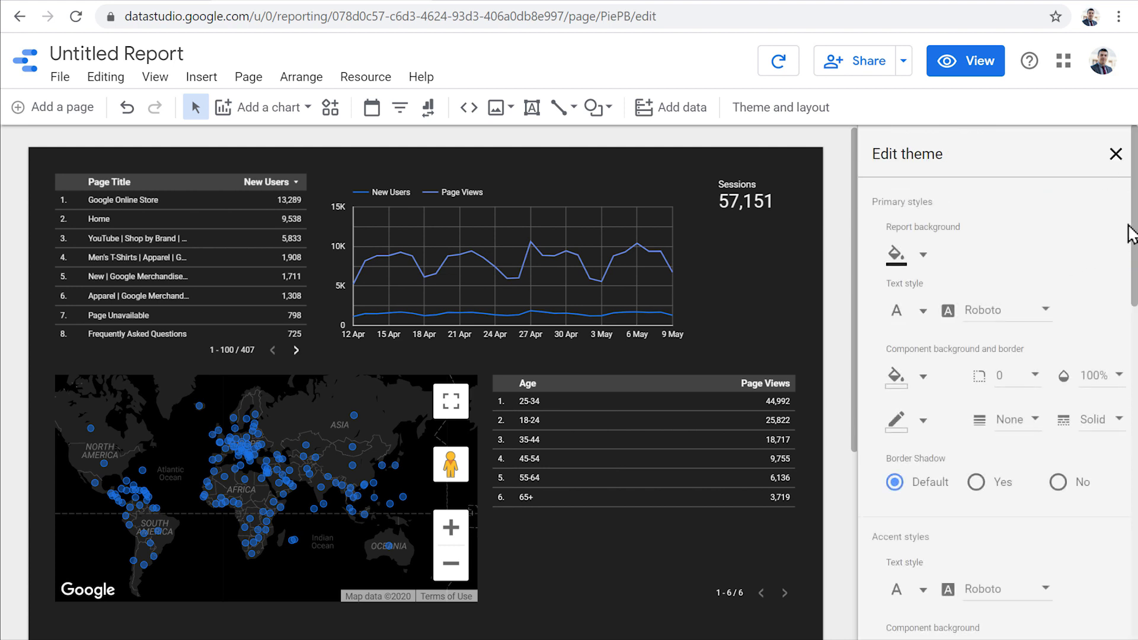
left_click(1116, 154)
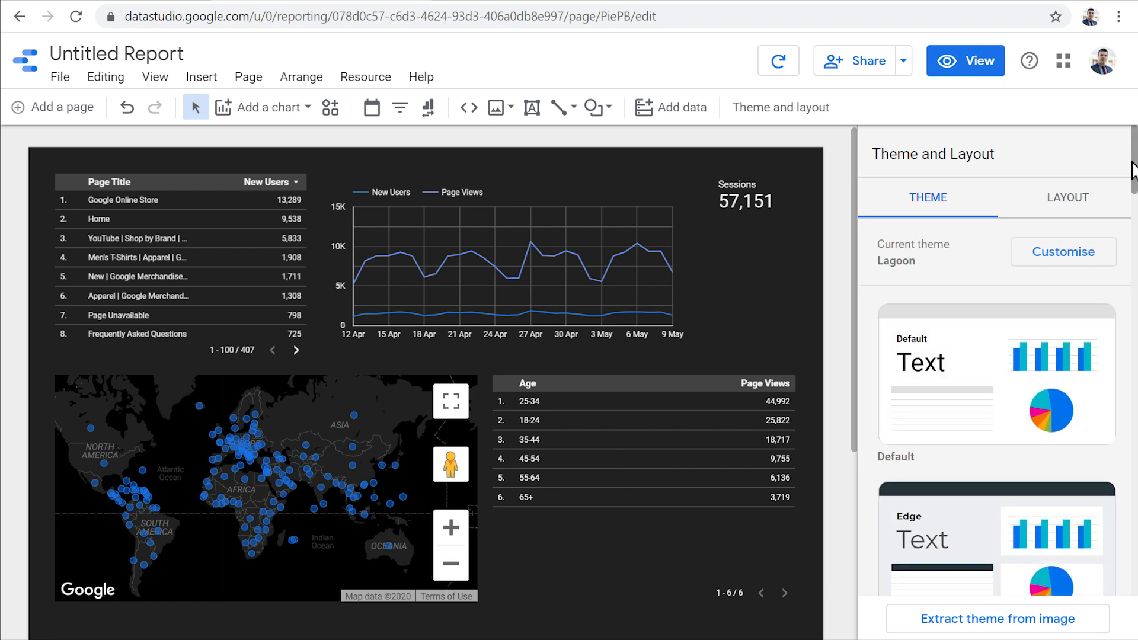
- Extract a theme from the Unsplash banana image by its copied URL and apply the third generated theme
left_click(1094, 623)
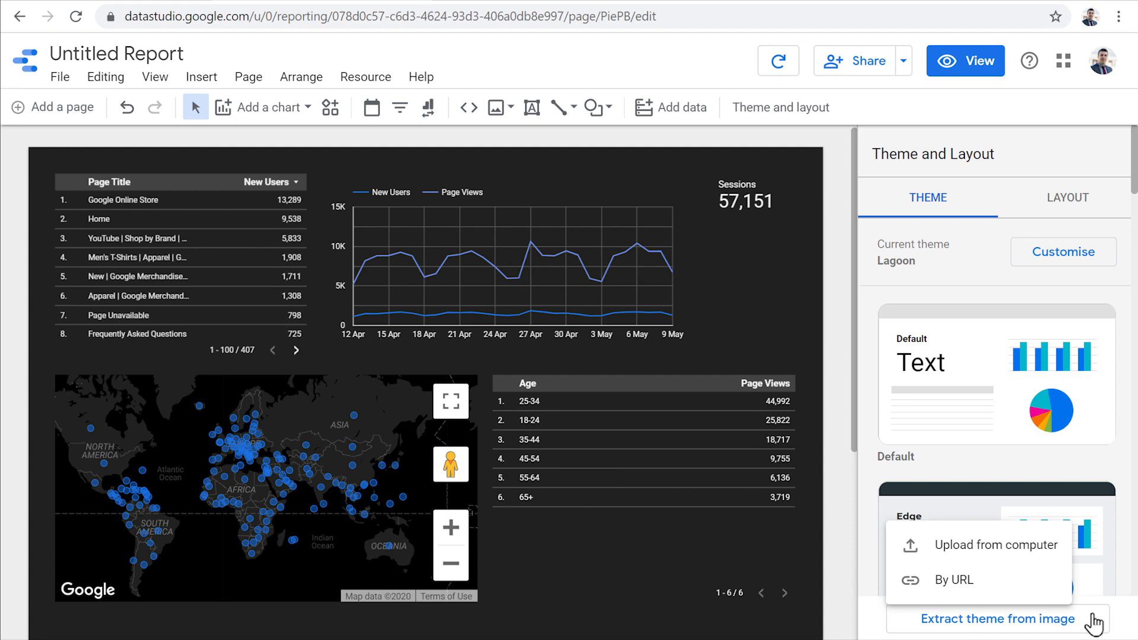
left_click(937, 583)
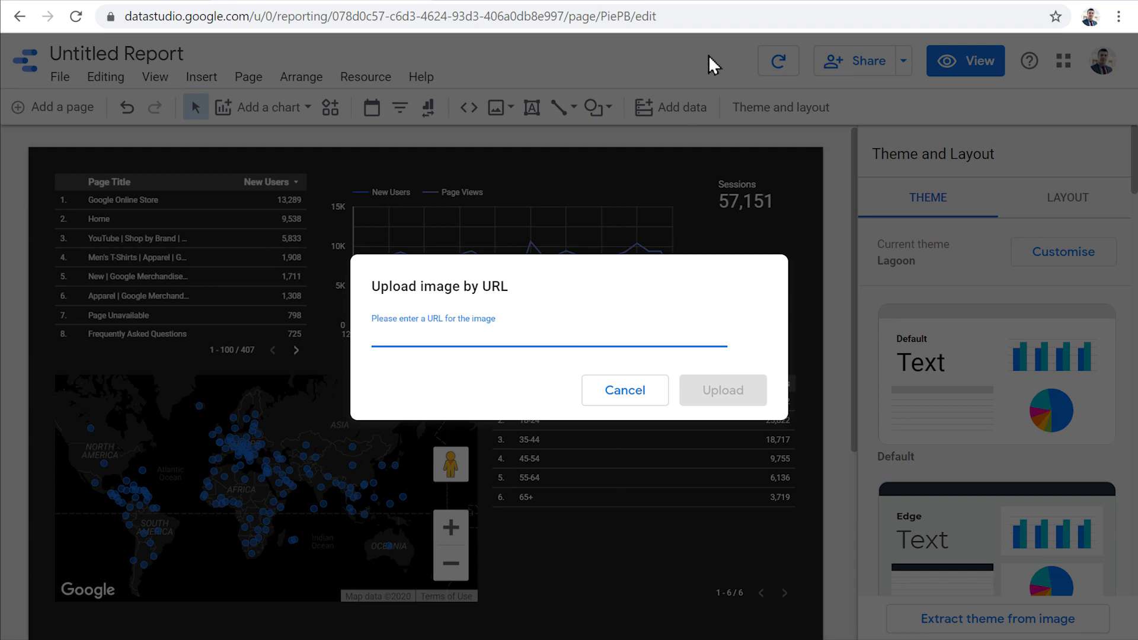
left_click(729, 1)
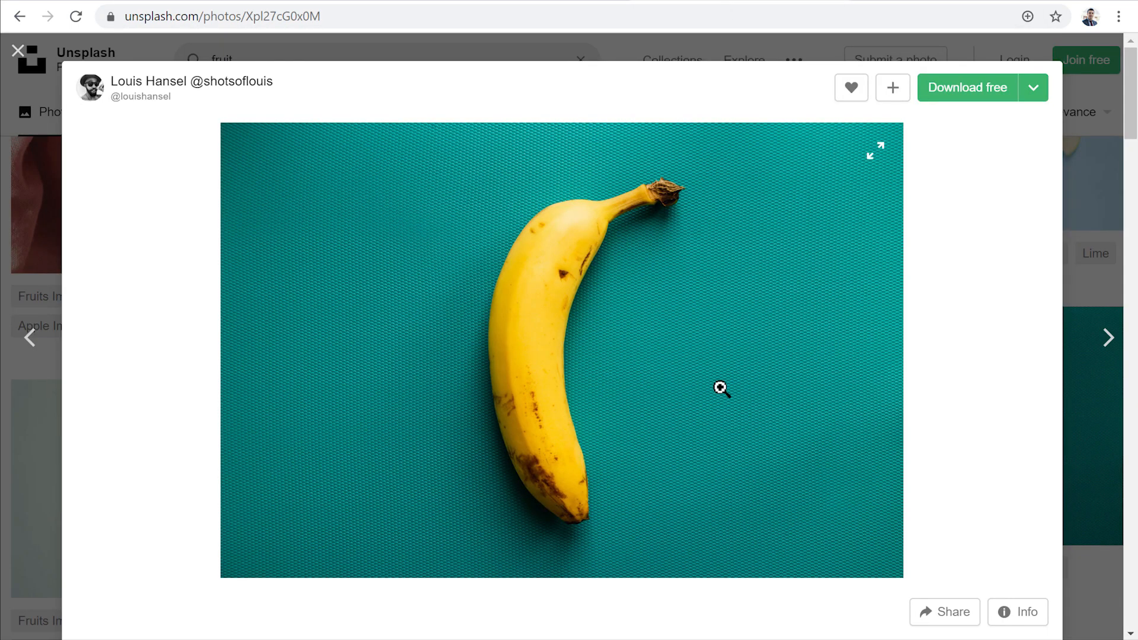
right_click(655, 369)
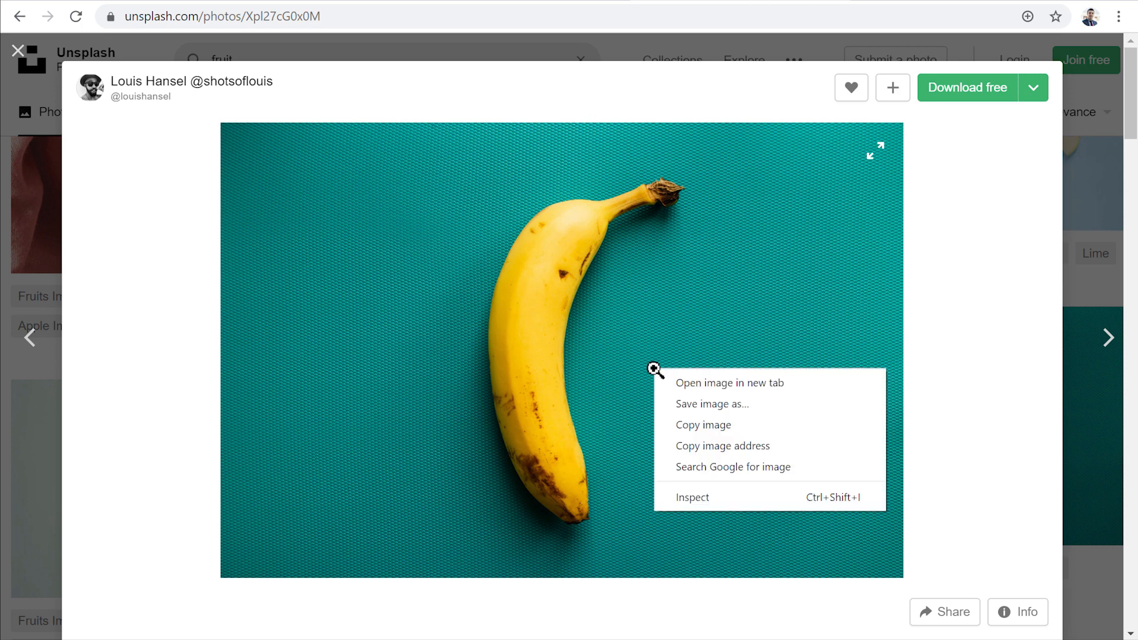
left_click(704, 446)
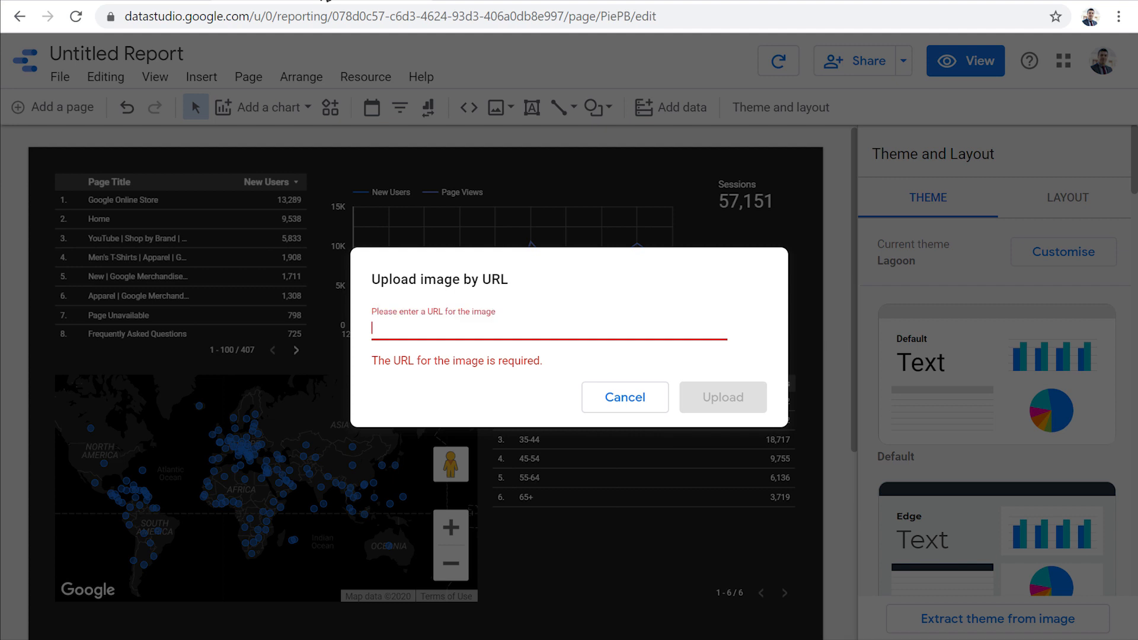
key("ctrl+v")
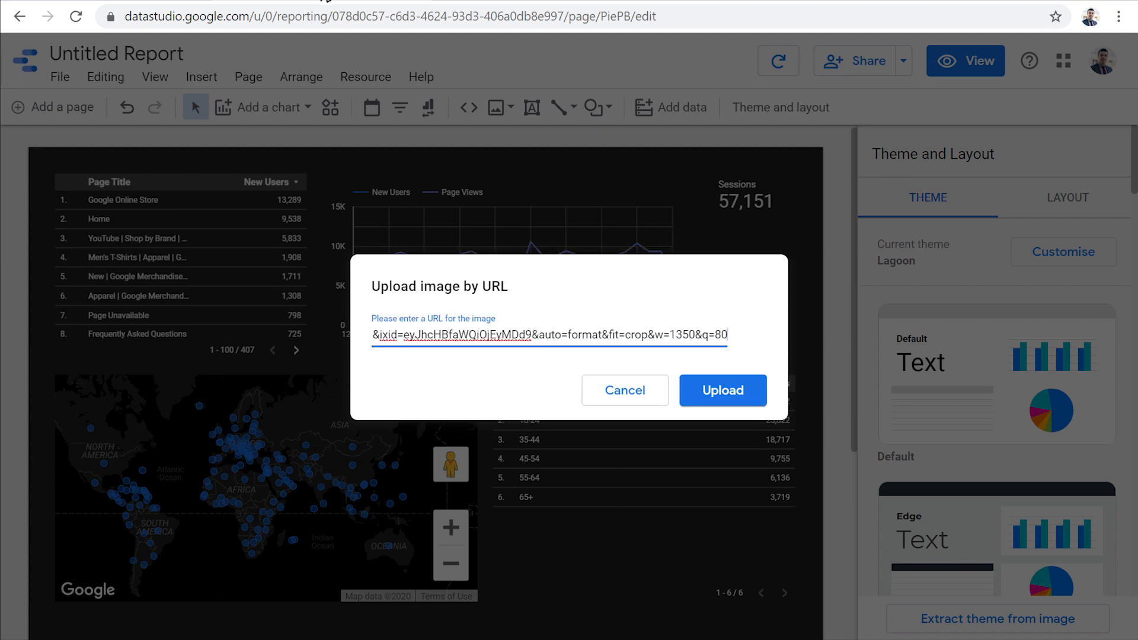
left_click(749, 414)
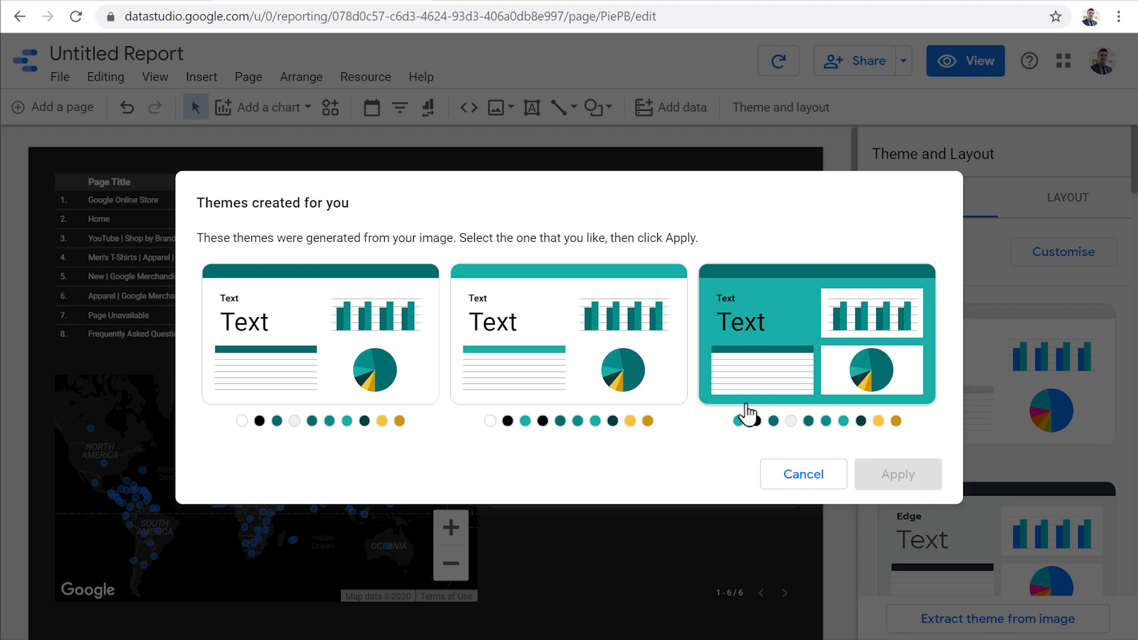
left_click(785, 345)
left_click(884, 478)
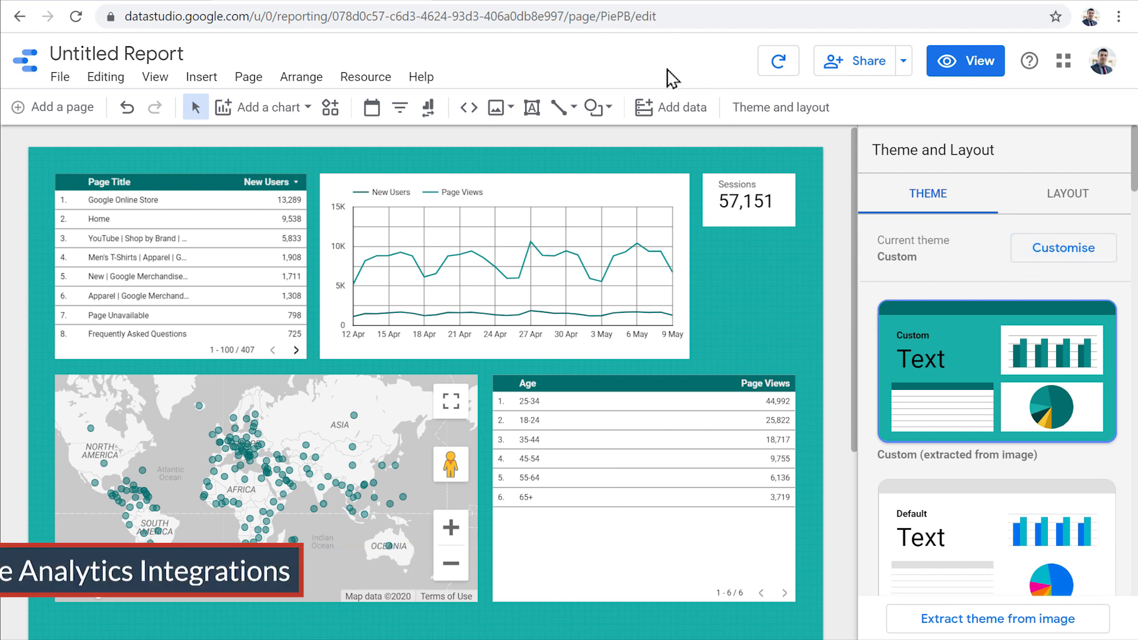
- Switch to Google Analytics, go to Customisation Dashboards, and open the behaviours Data Studio template
left_click(561, 1)
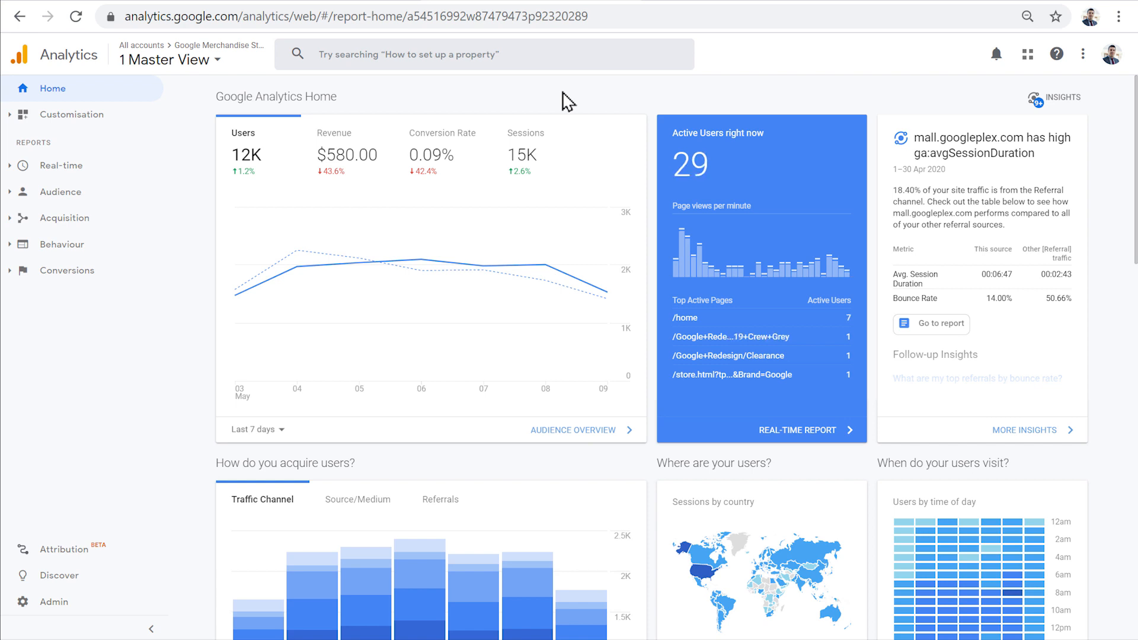
left_click(75, 119)
left_click(108, 143)
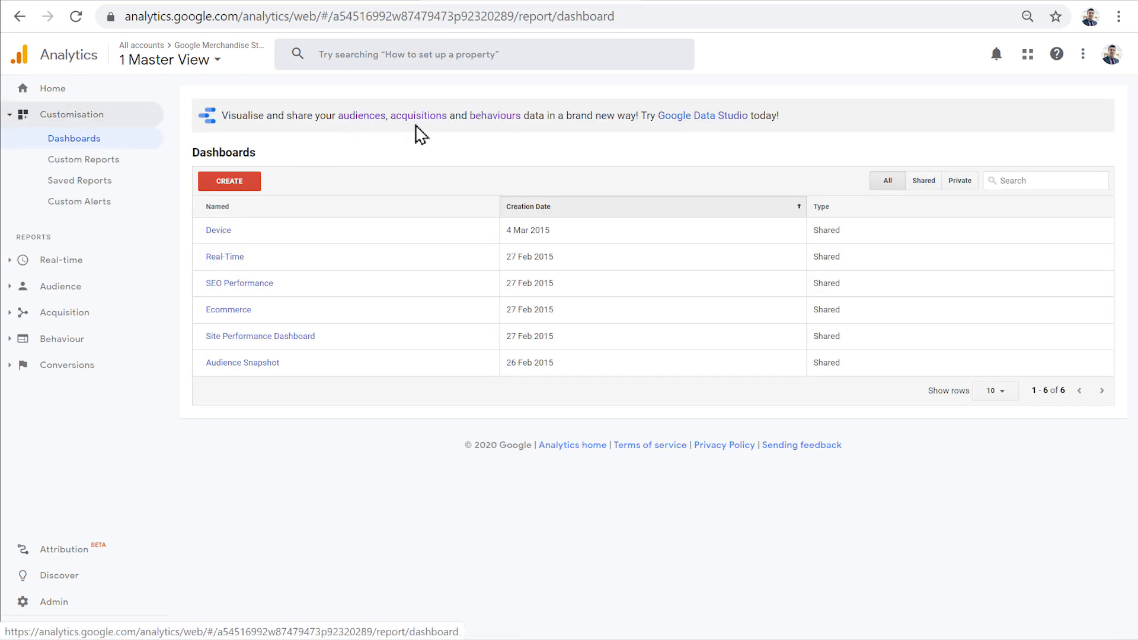
left_click(368, 118)
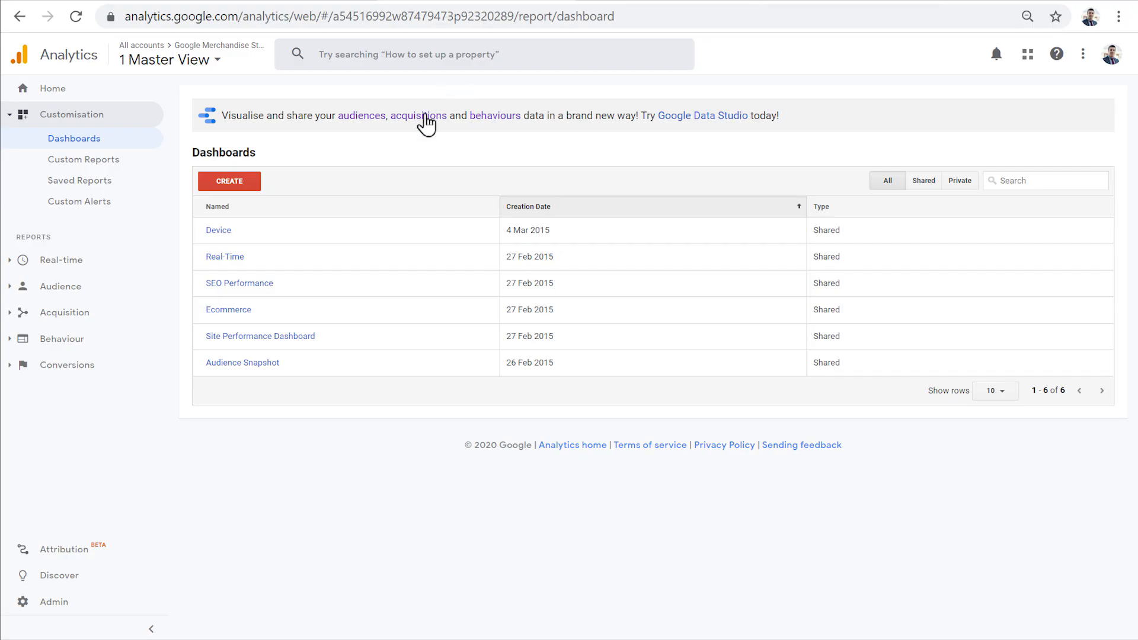
left_click(425, 119)
left_click(501, 124)
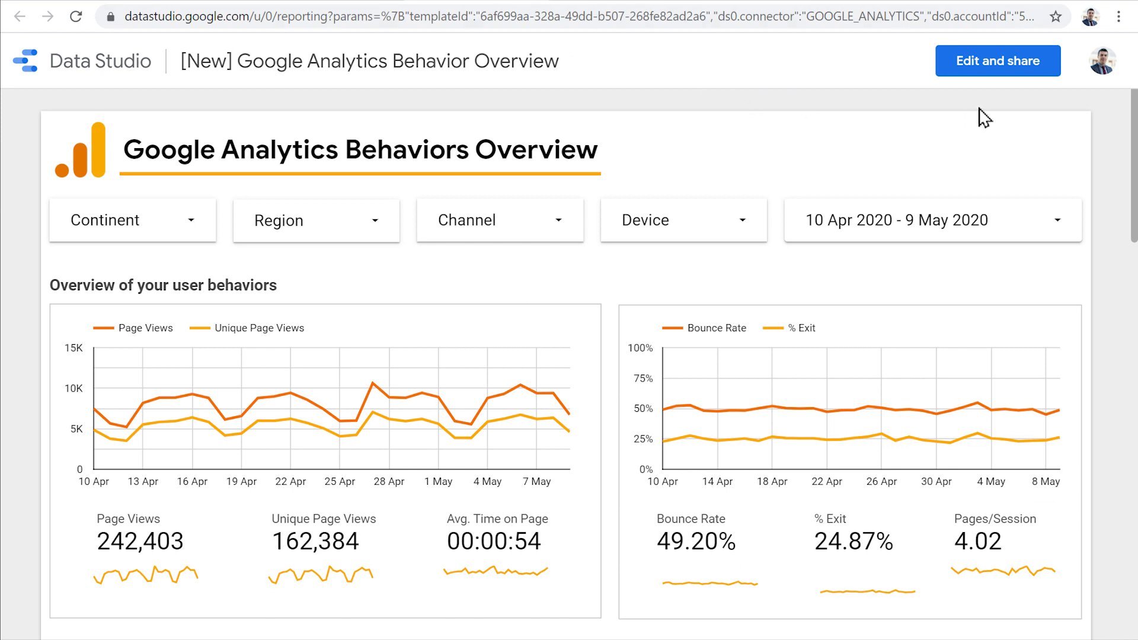
- Make an editable copy of the behaviours template, adding the 1 Master View data to the report
left_click(983, 73)
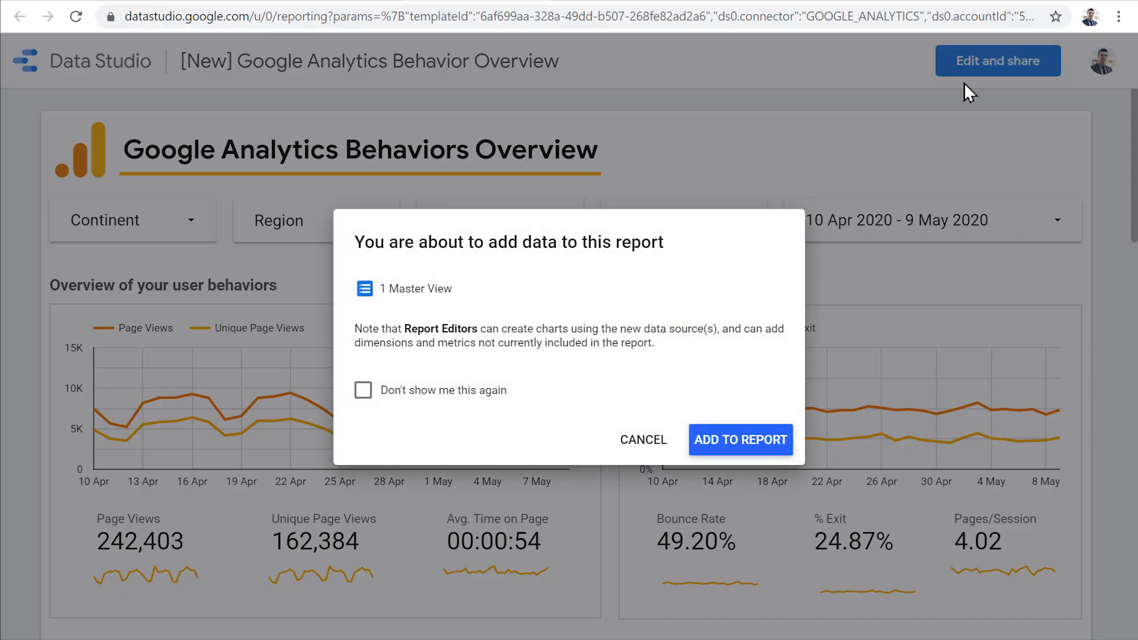
left_click(769, 443)
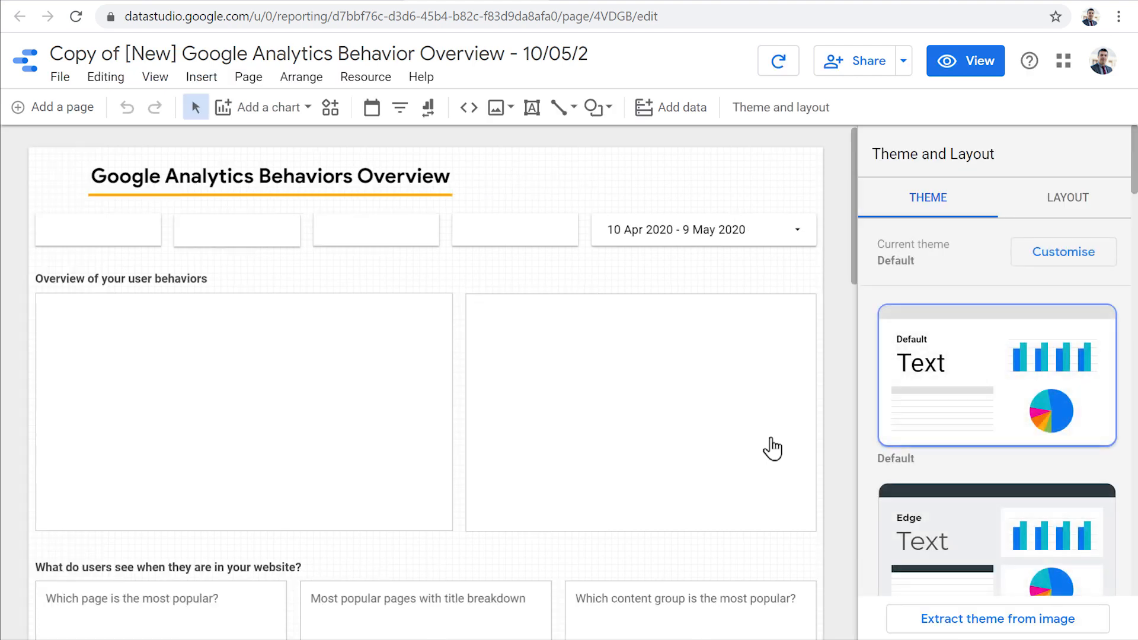
left_click(968, 80)
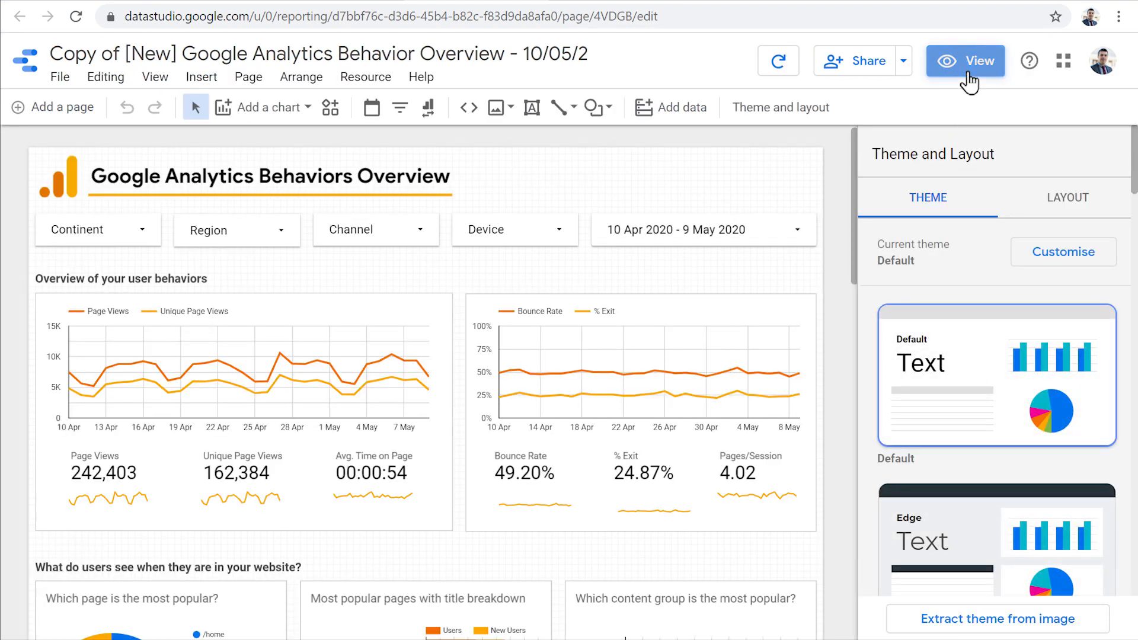